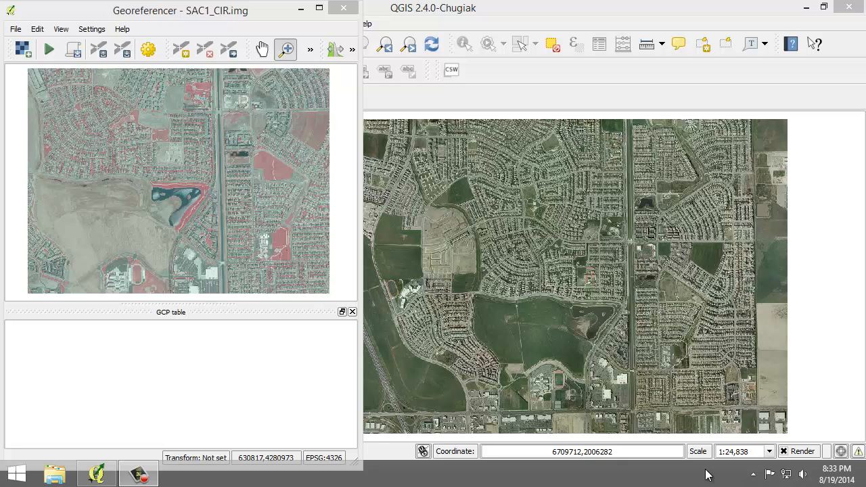
Zoom SAC1_CIR.img and the SAC_13 reference map in on the same roundabout in the northwest neighbourhood
left_click(284, 57)
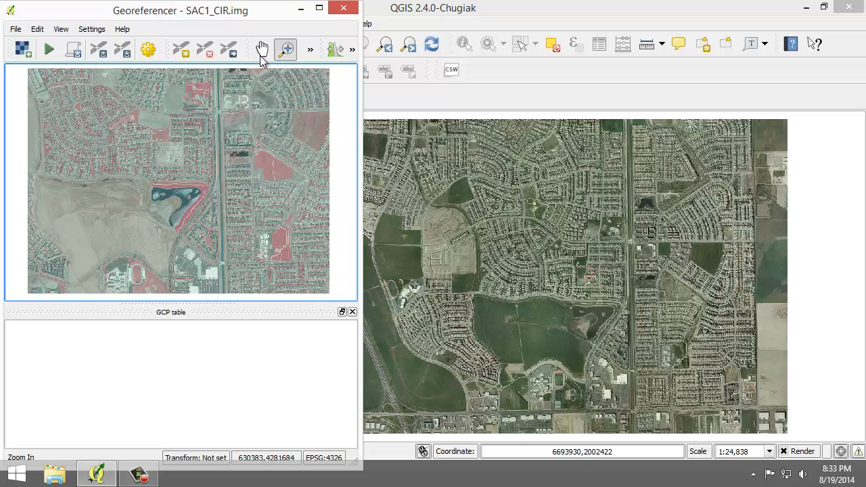
left_click_drag(38, 78, 64, 100)
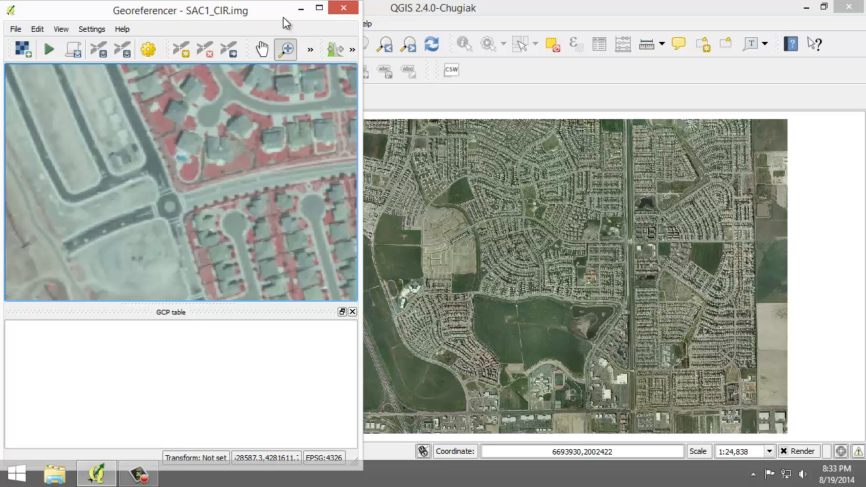
left_click_drag(287, 21, 152, 22)
left_click(243, 45)
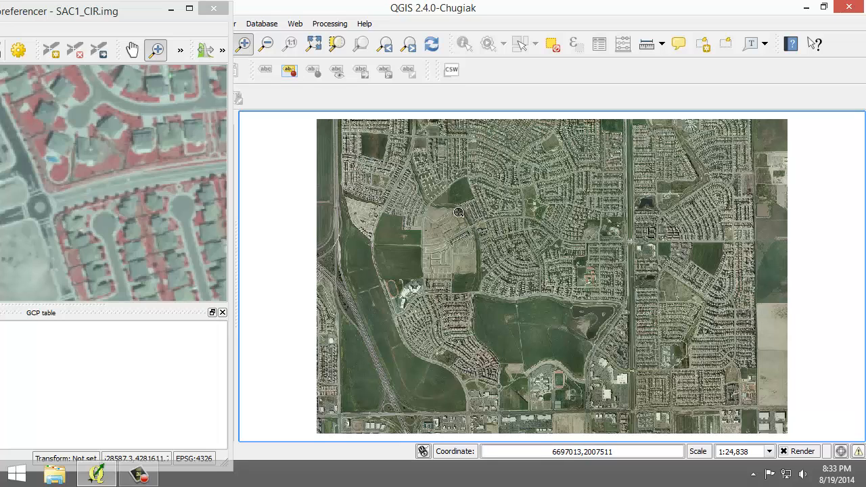
left_click_drag(467, 218, 486, 235)
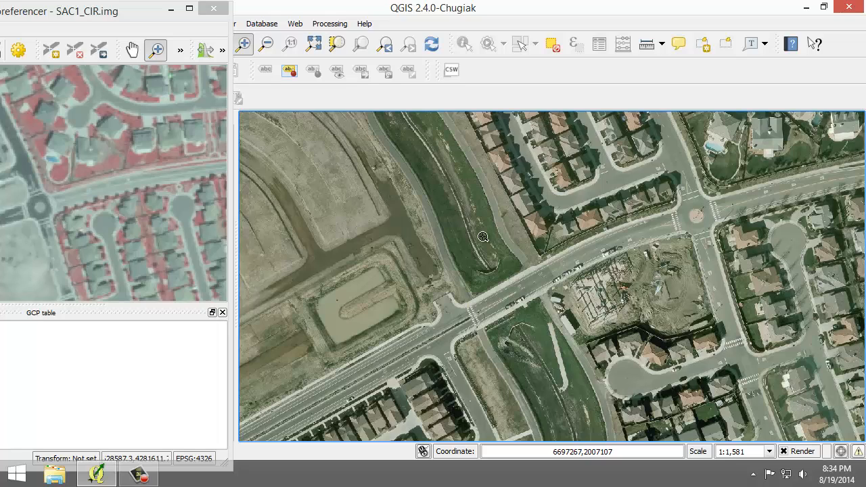
left_click_drag(129, 18, 263, 18)
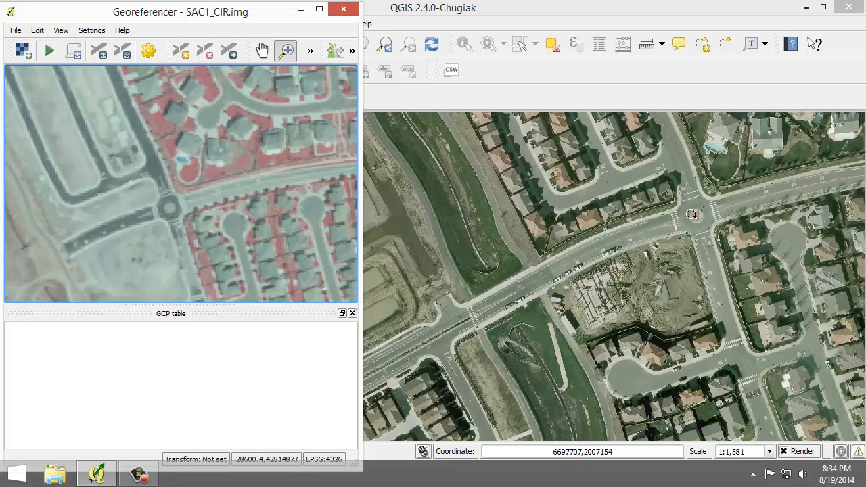
Zoom both images in on the house with the pool northeast of the roundabout to find a shared walkway junction
left_click_drag(750, 164, 688, 115)
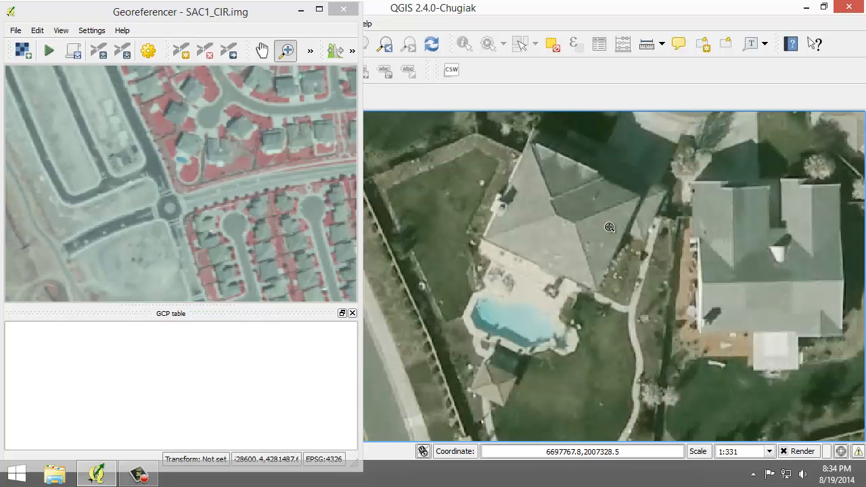
left_click(132, 15)
left_click_drag(165, 126, 212, 172)
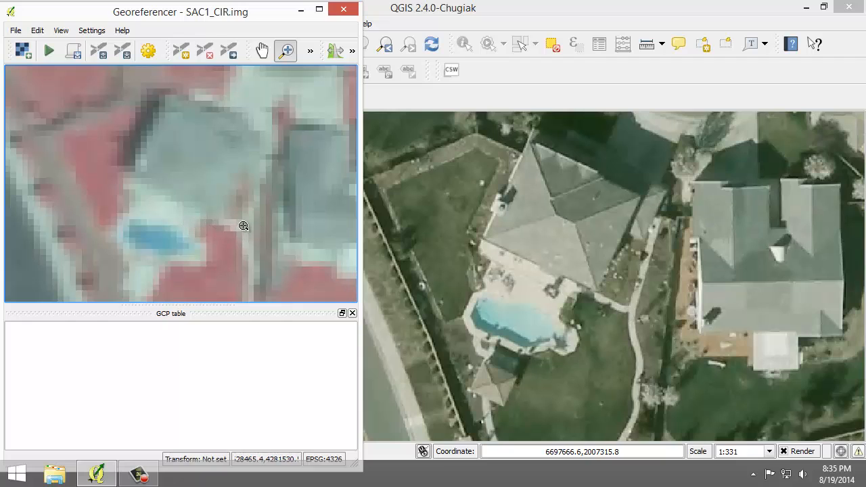
left_click_drag(270, 16, 125, 15)
left_click(243, 40)
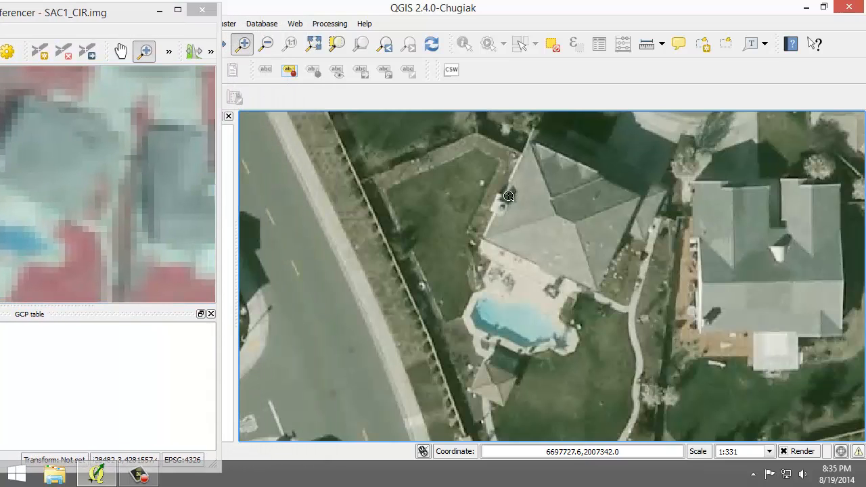
left_click_drag(578, 267, 680, 352)
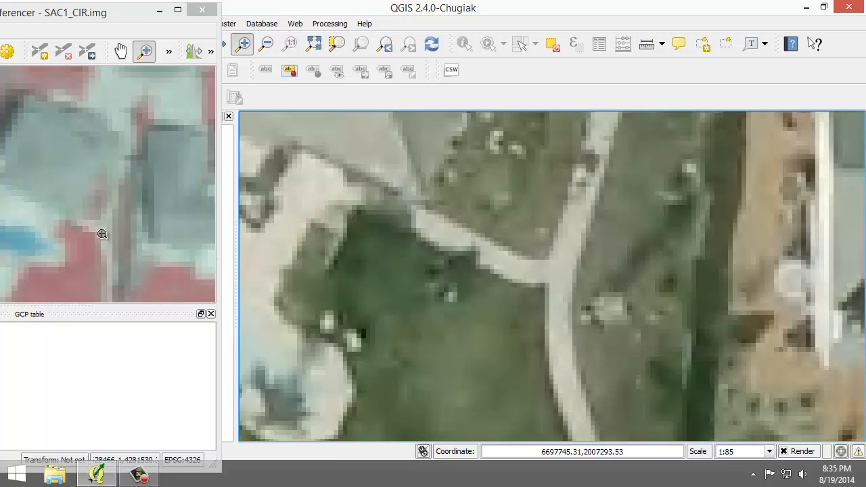
left_click_drag(115, 17, 288, 20)
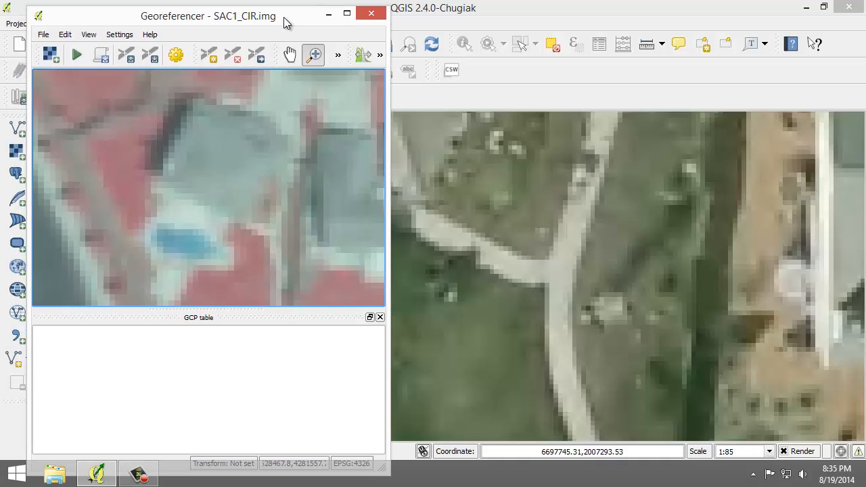
Add a ground control point at the walkway junction beside the pool house, taking its coordinates from the matching spot on the map canvas
left_click_drag(157, 21, 123, 18)
left_click(173, 54)
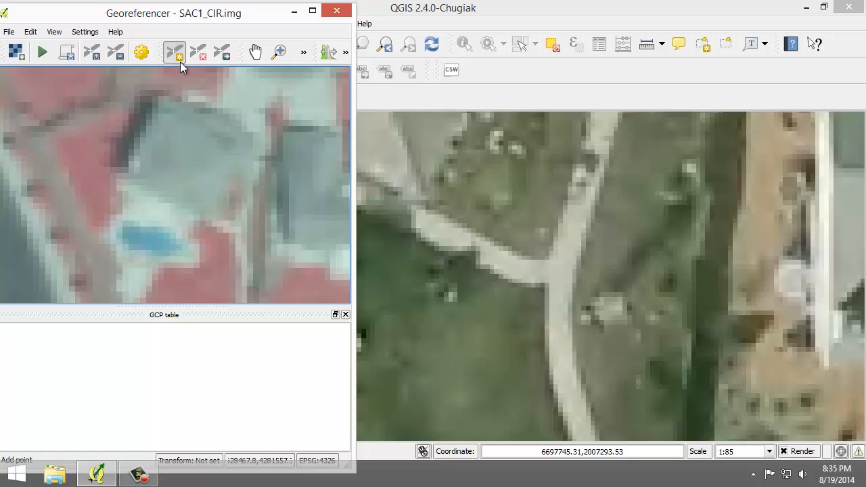
left_click(235, 233)
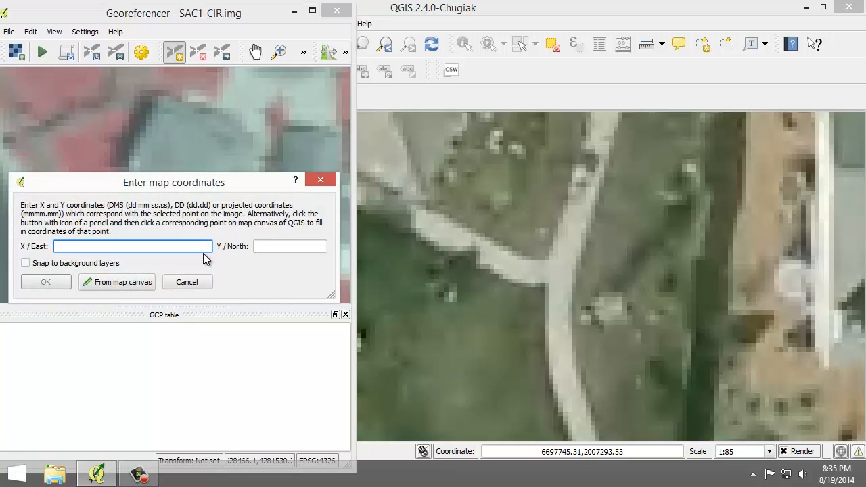
left_click(134, 280)
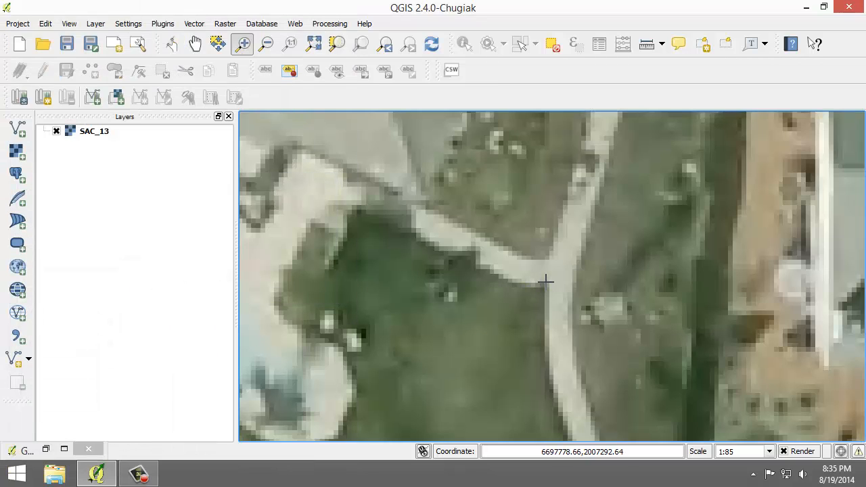
left_click(546, 281)
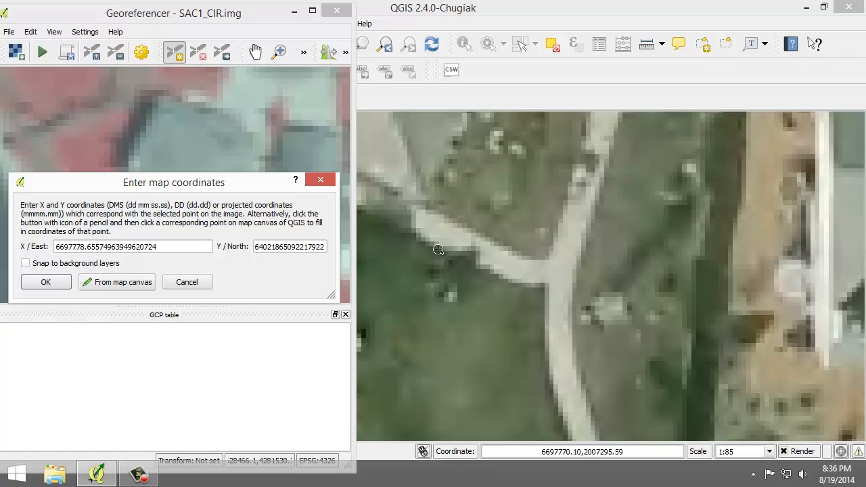
left_click(46, 283)
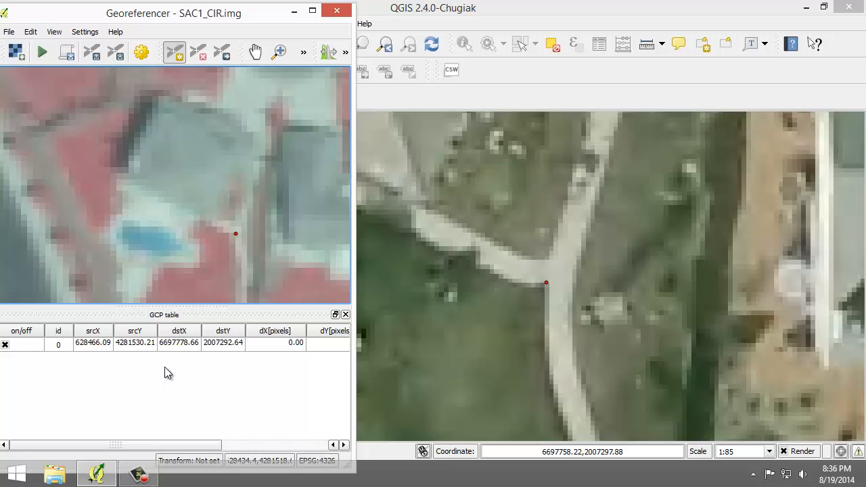
Inspect the first control point's row in the GCP table, including its row options and source X and Y cells
right_click(127, 344)
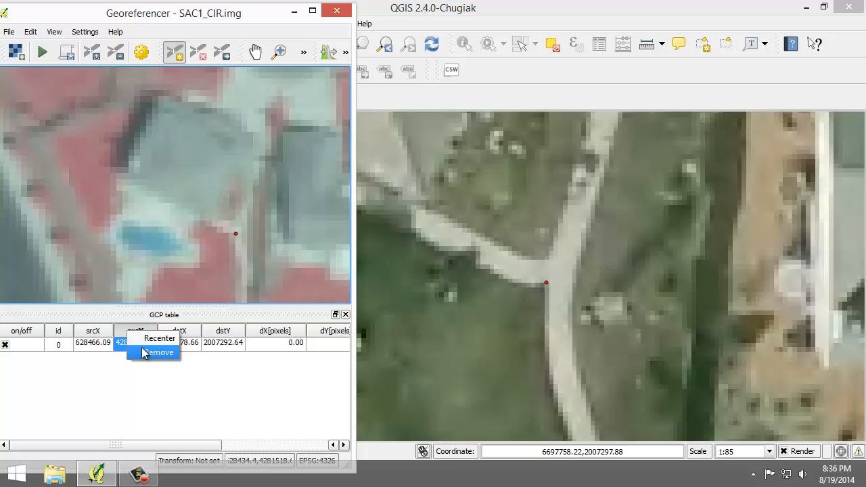
left_click(129, 373)
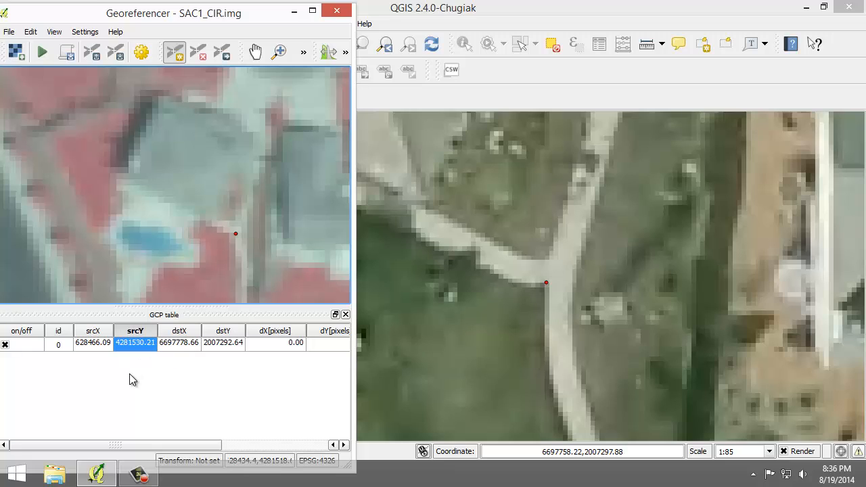
left_click(129, 373)
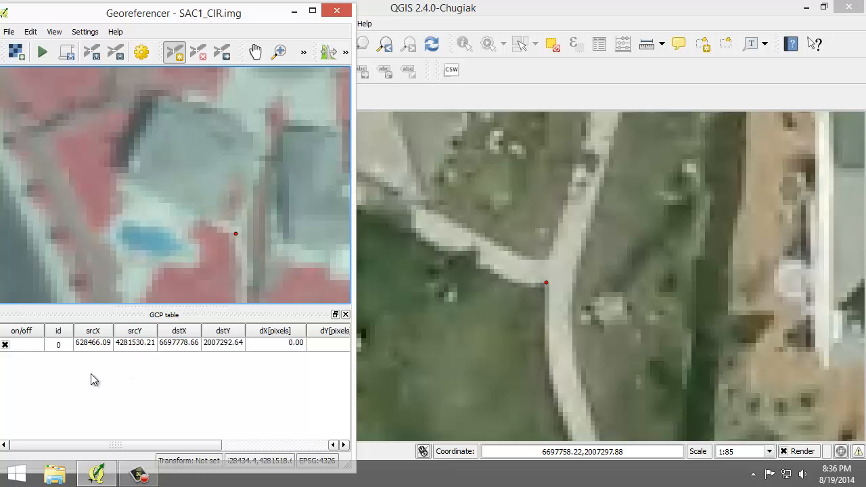
left_click(5, 345)
double_click(128, 345)
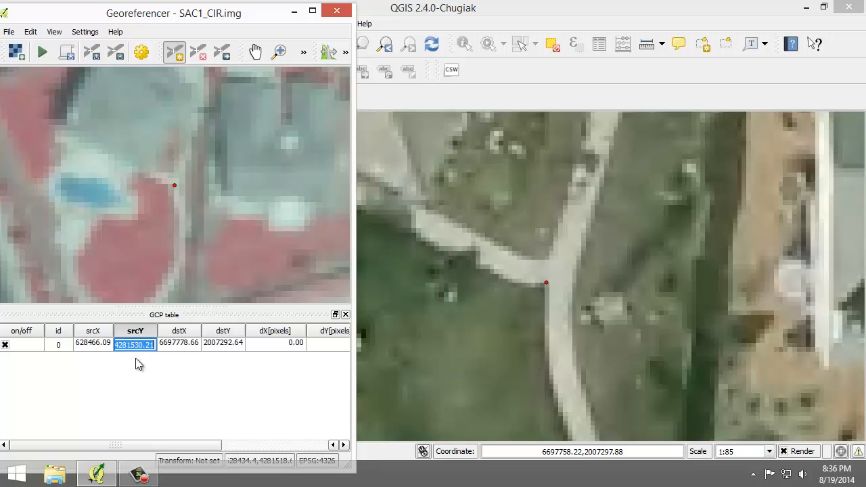
double_click(100, 345)
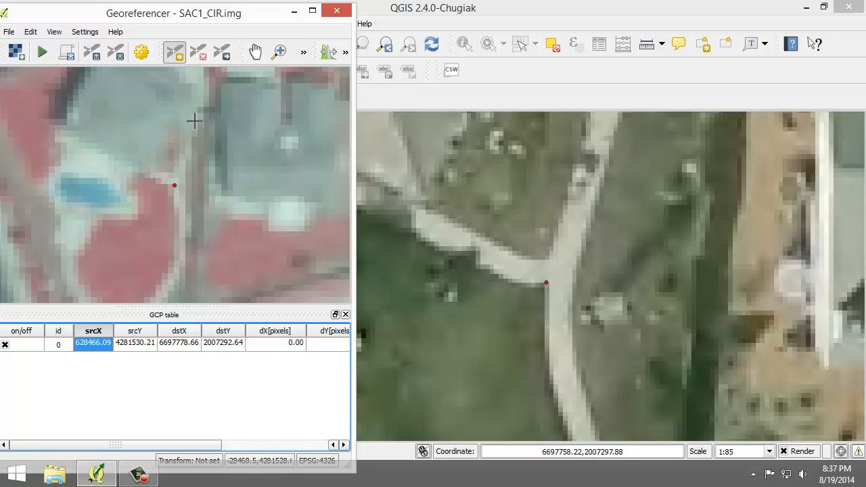
Return SAC1_CIR.img to its full extent and zoom in on the residential streets in its northeast corner
left_click(302, 53)
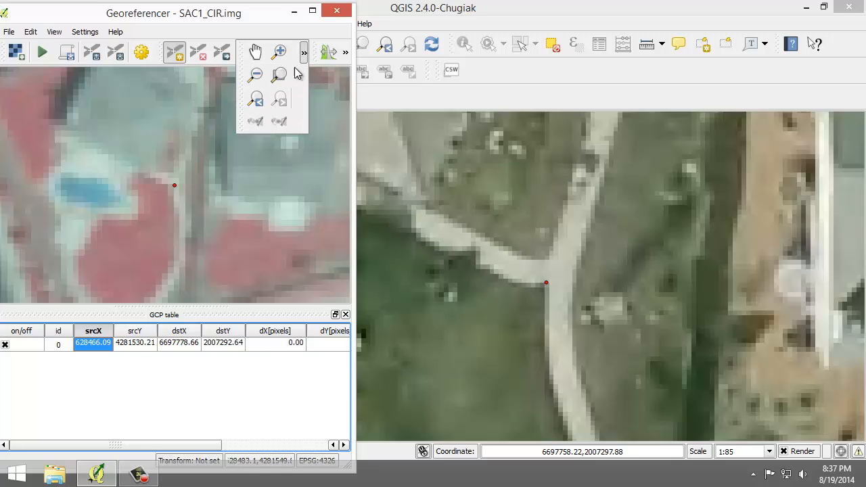
left_click(255, 99)
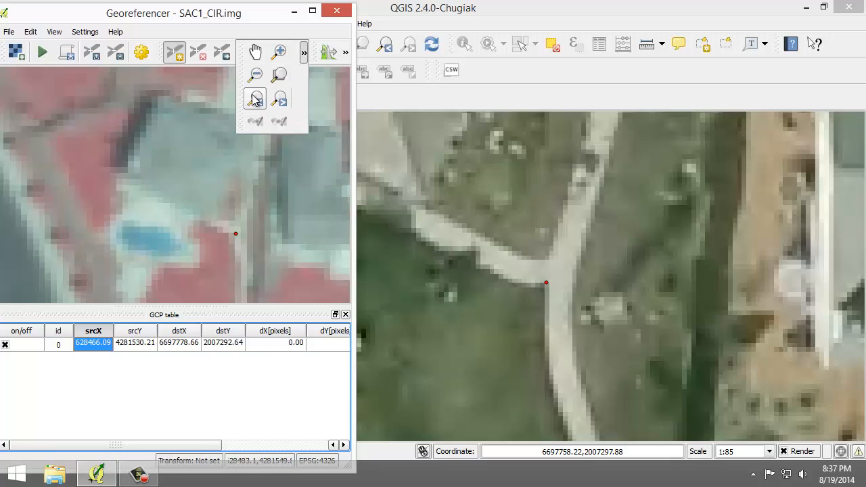
left_click(255, 100)
left_click(255, 99)
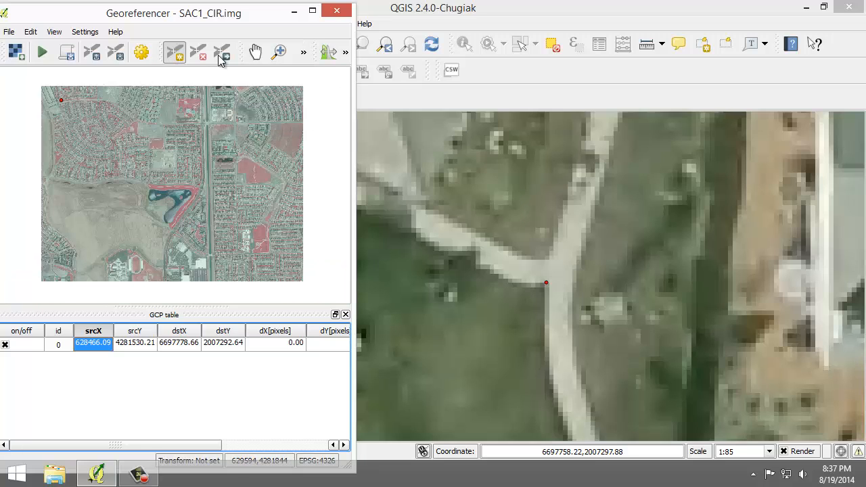
left_click(277, 54)
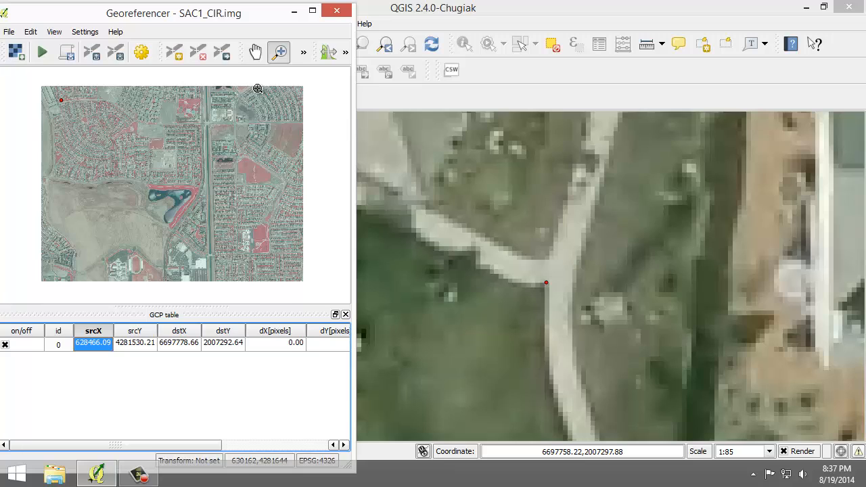
left_click_drag(268, 89, 304, 112)
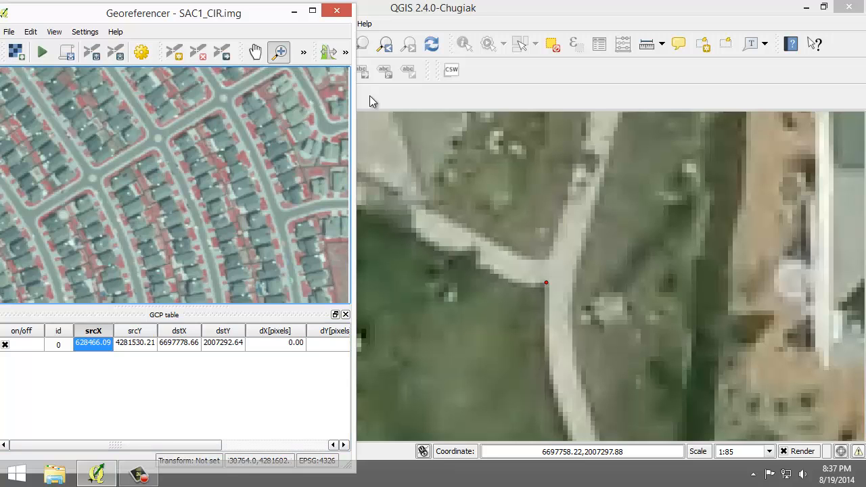
Restore the SAC_13 reference map's full extent and zoom in on the matching northeast residential streets
left_click(477, 8)
left_click(385, 44)
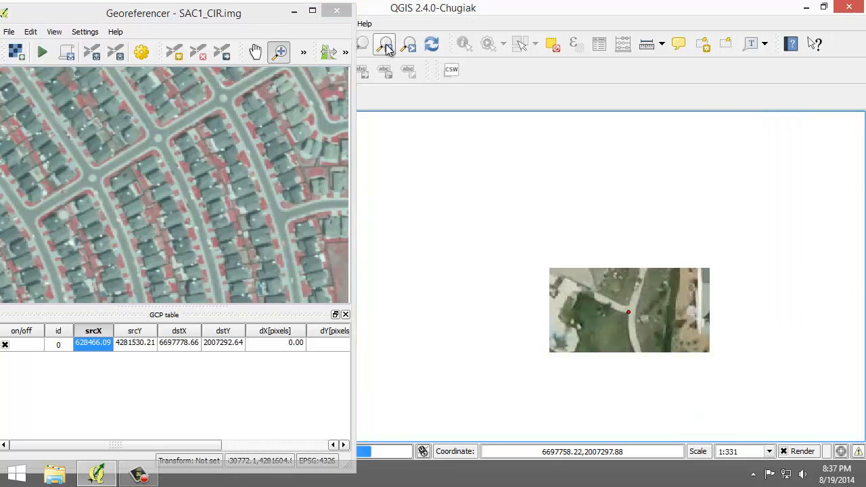
left_click(385, 44)
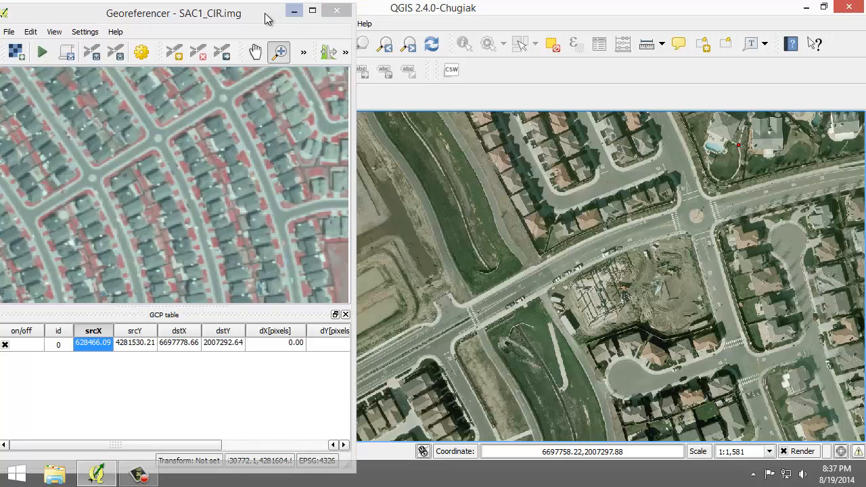
left_click_drag(265, 13, 130, 14)
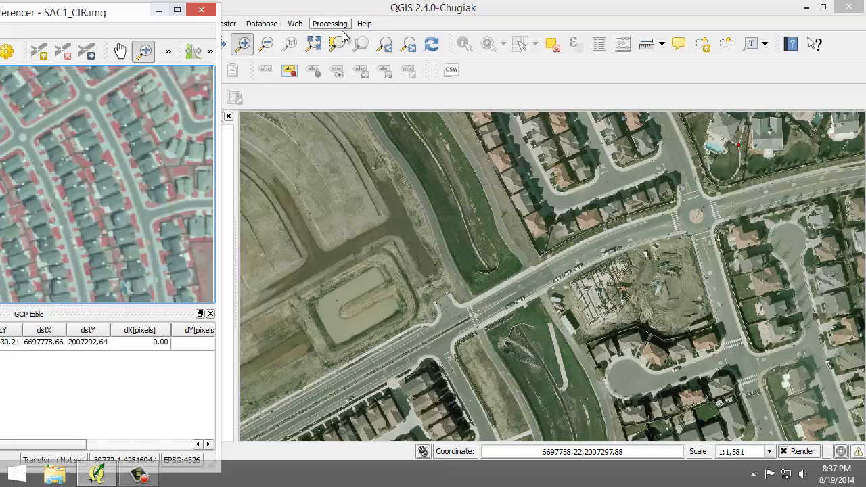
left_click(385, 44)
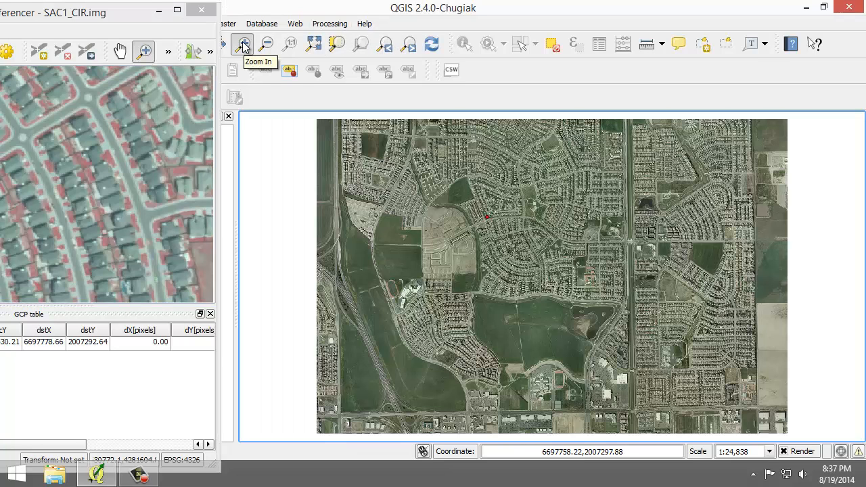
left_click(244, 44)
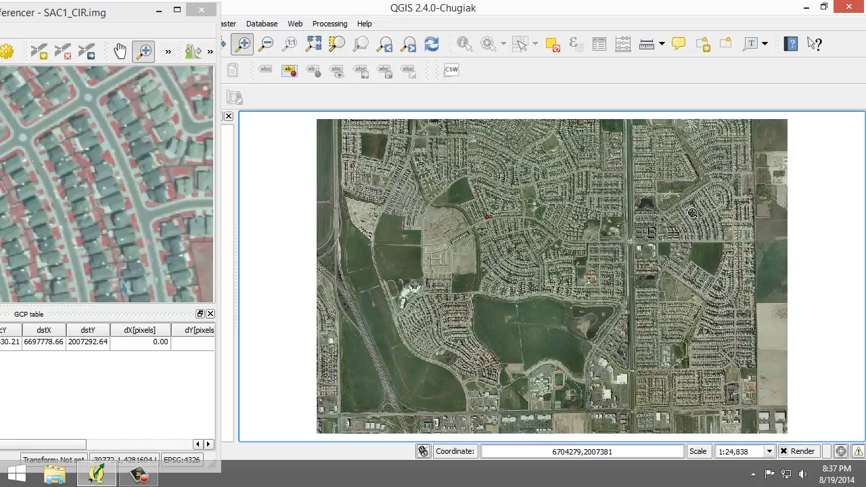
left_click_drag(687, 184, 735, 232)
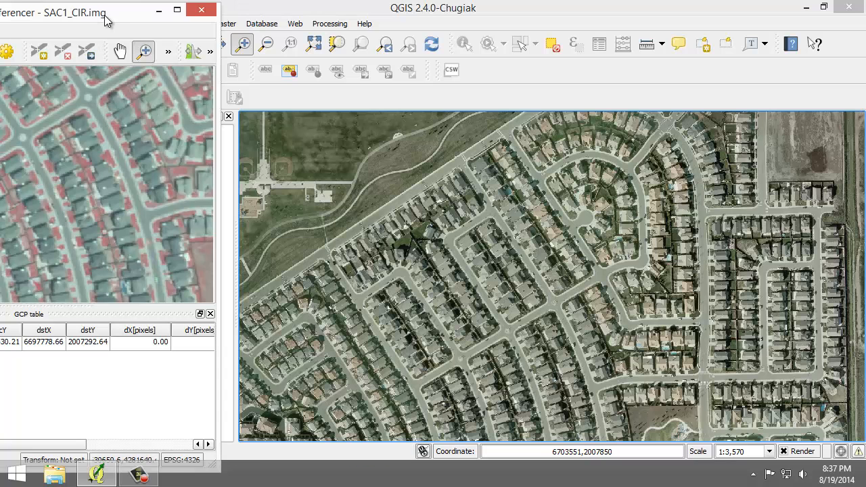
Compare the row of street intersections in SAC1_CIR.img with the same intersections on the reference map
left_click_drag(102, 20, 252, 38)
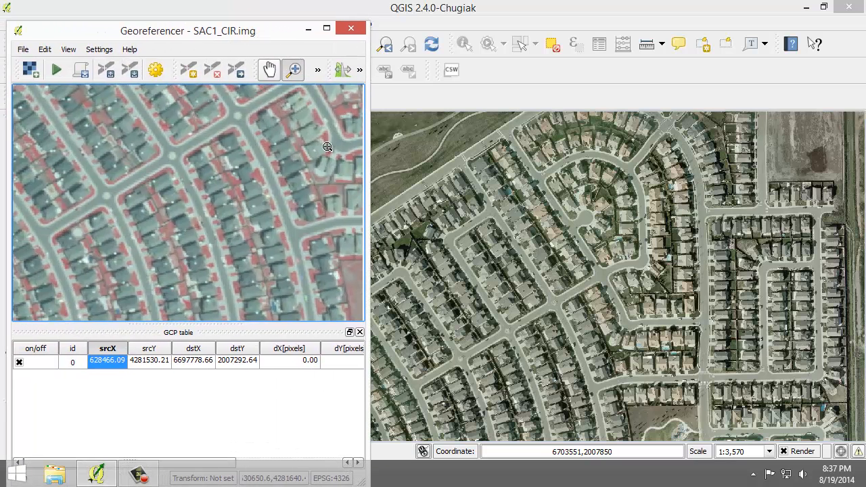
left_click(270, 70)
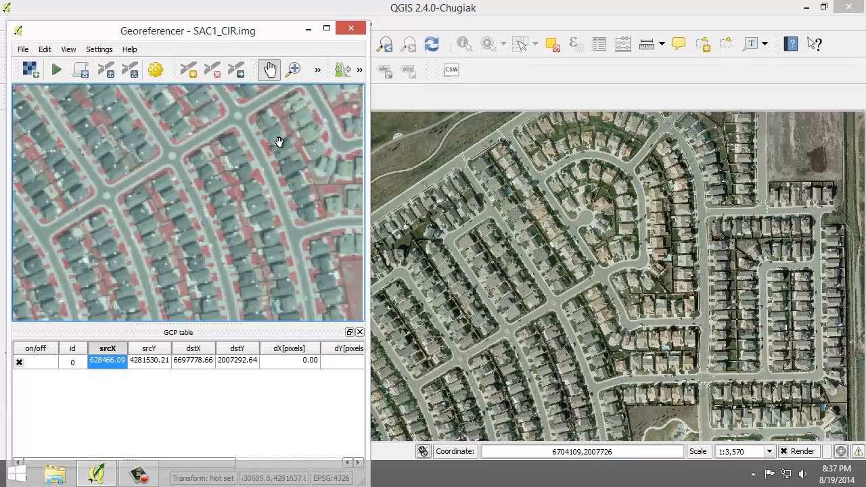
left_click_drag(284, 193, 174, 187)
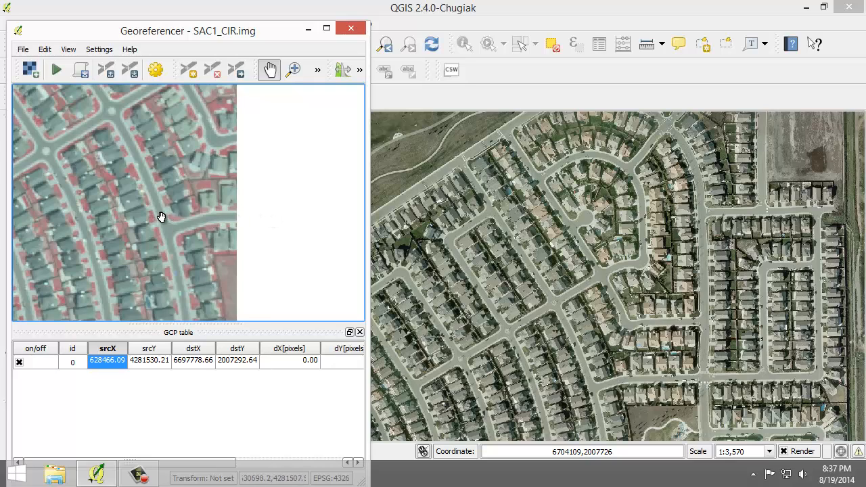
left_click_drag(166, 220, 282, 212)
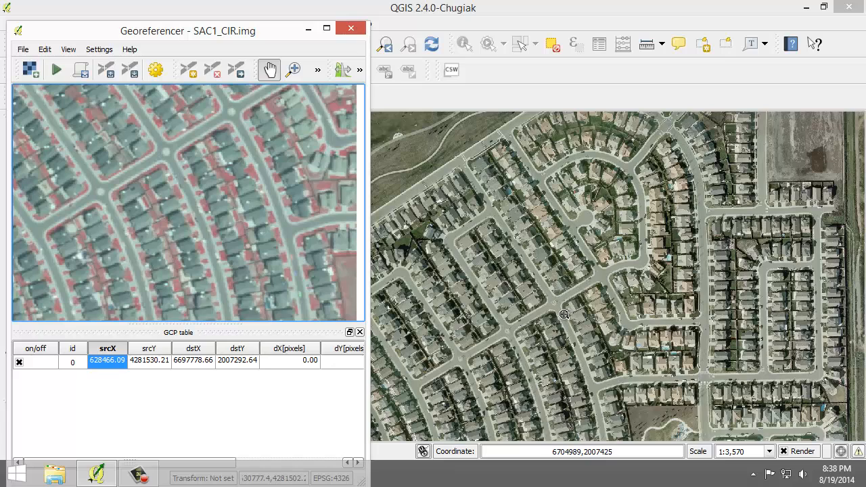
Add a second control point at the west corner of the small lawn patch southeast of the roundabout, matched to the same corner on SAC_13
left_click_drag(539, 287, 593, 325)
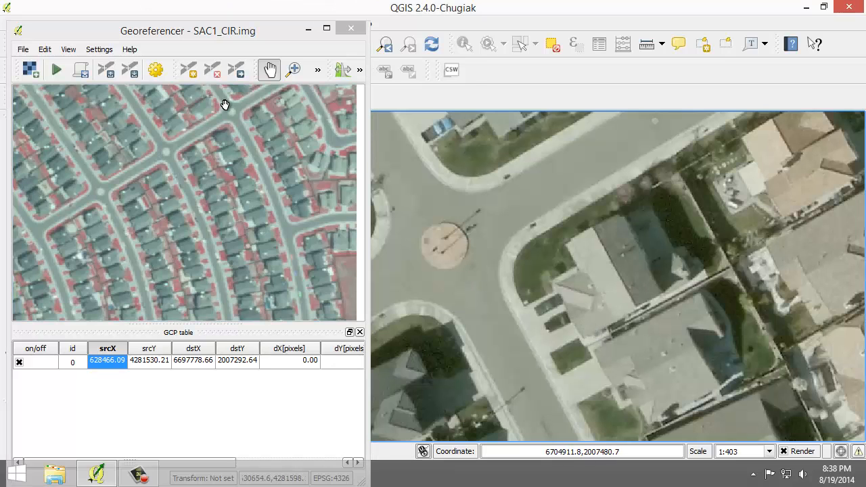
left_click(294, 72)
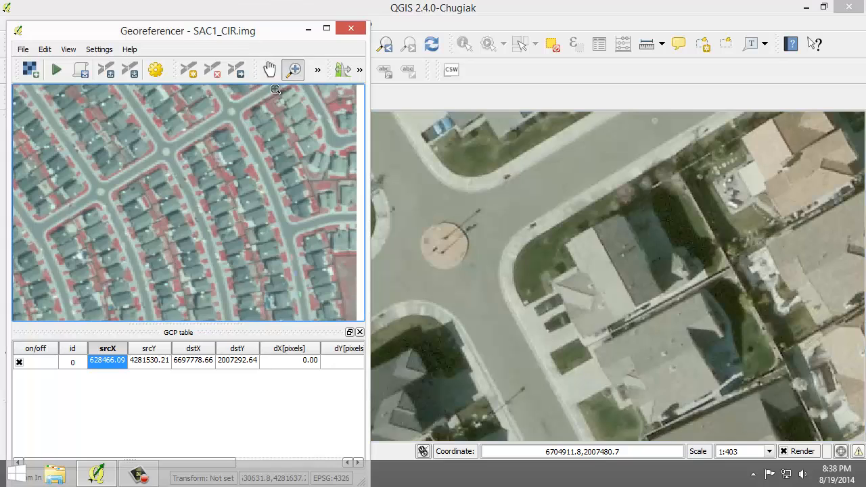
left_click(285, 141)
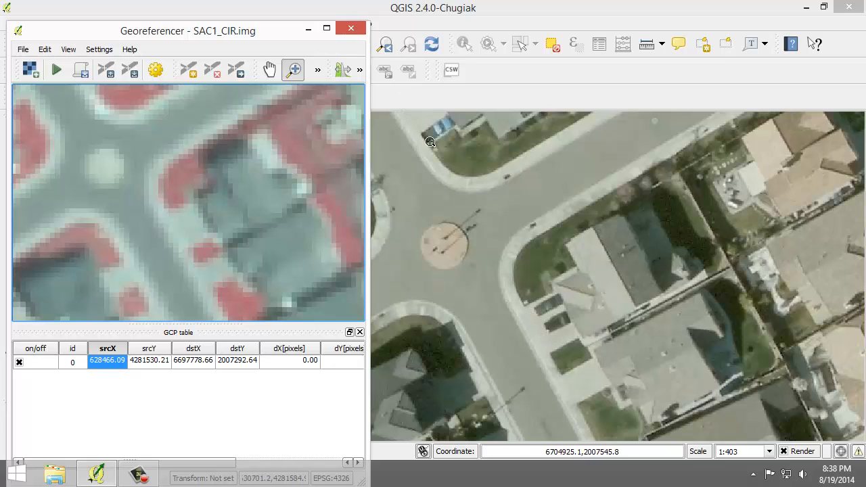
left_click(568, 337)
scroll(568, 338, "up", 2)
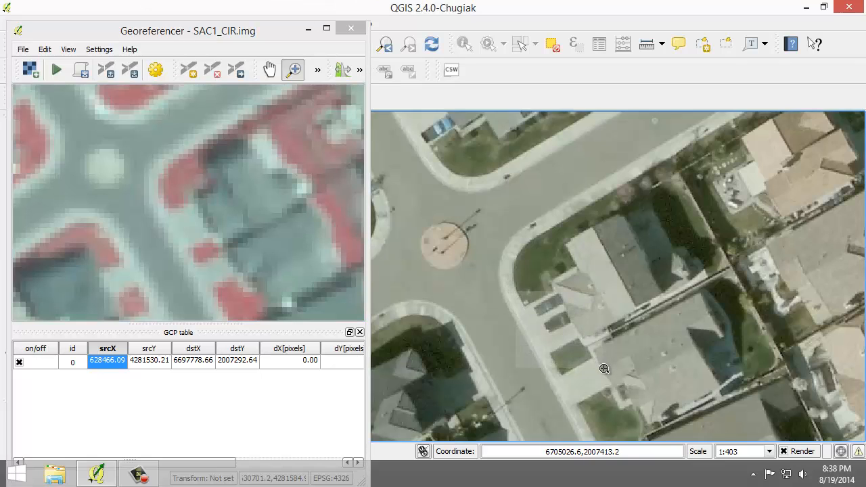
left_click(189, 70)
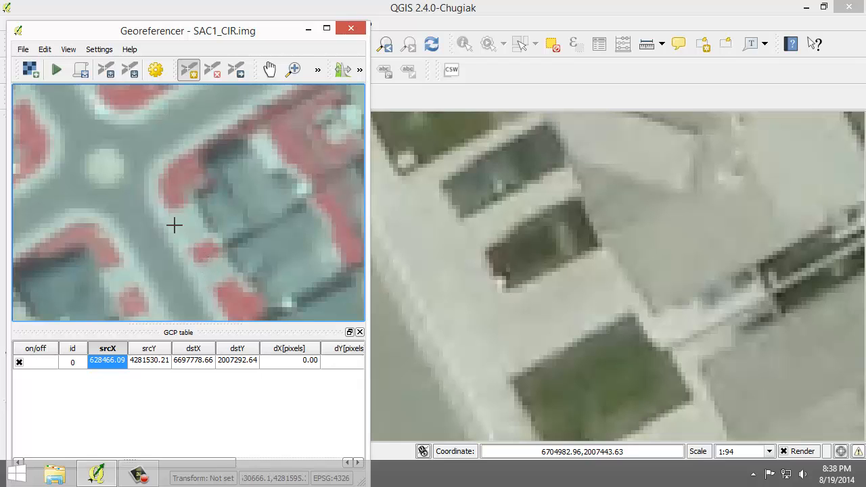
left_click(189, 251)
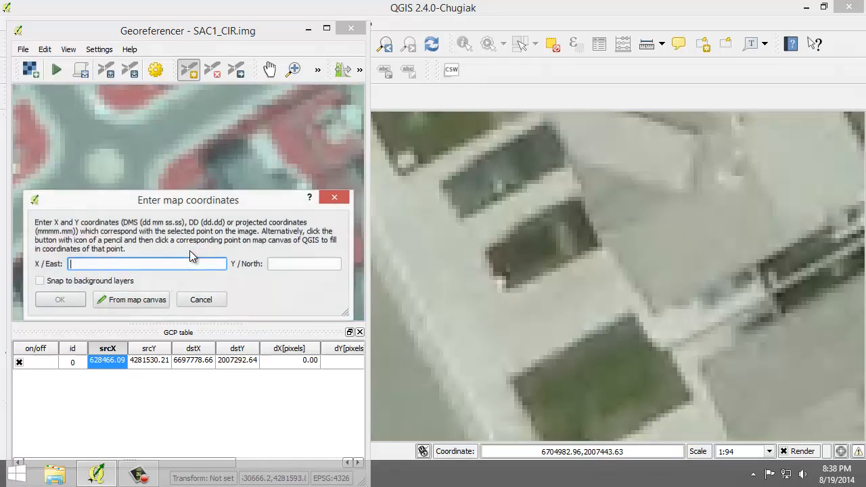
left_click(145, 300)
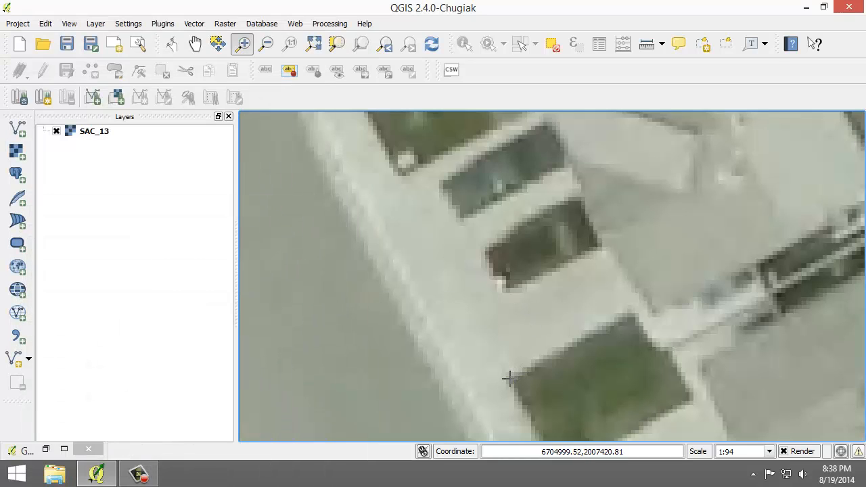
left_click(507, 378)
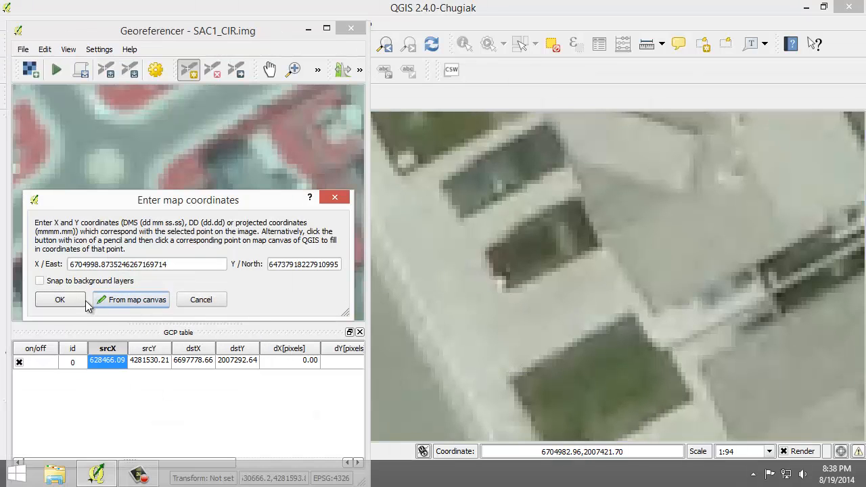
left_click(59, 300)
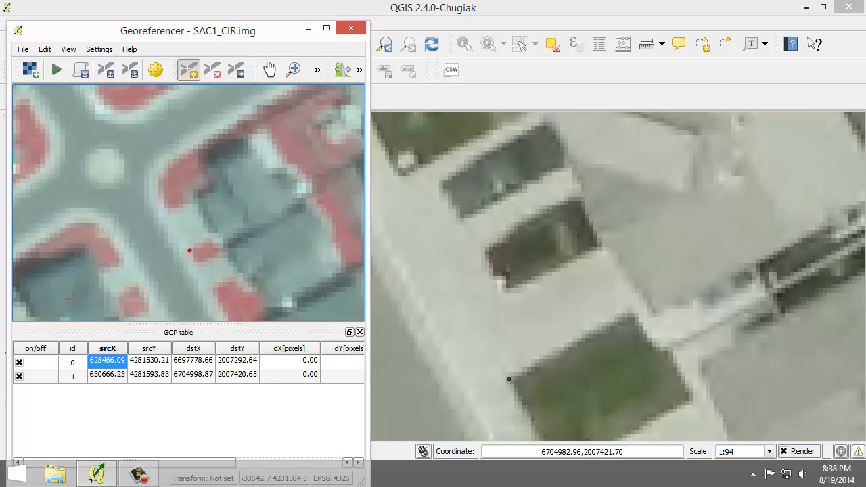